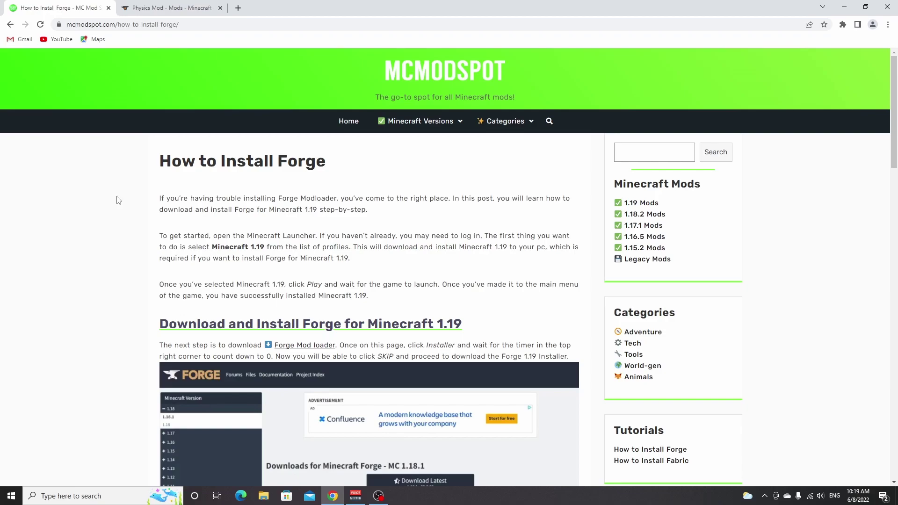
Step: Launch the latest release 1.19 once from the Minecraft Launcher and quit the game from its main menu
{"action": "scroll", "coordinate": [122, 199], "scroll_direction": "down", "scroll_amount": 1}
{"action": "scroll", "coordinate": [234, 154], "scroll_direction": "down", "scroll_amount": 2}
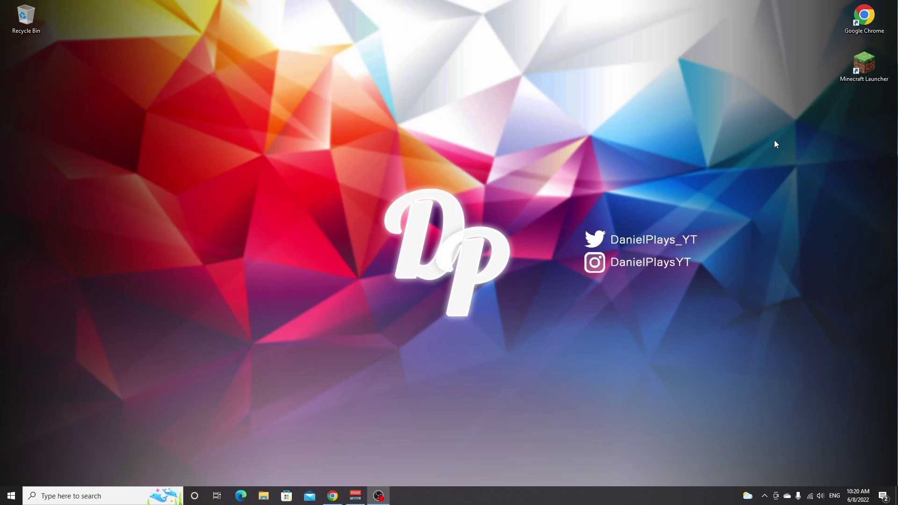
{"action": "double_click", "coordinate": [864, 75]}
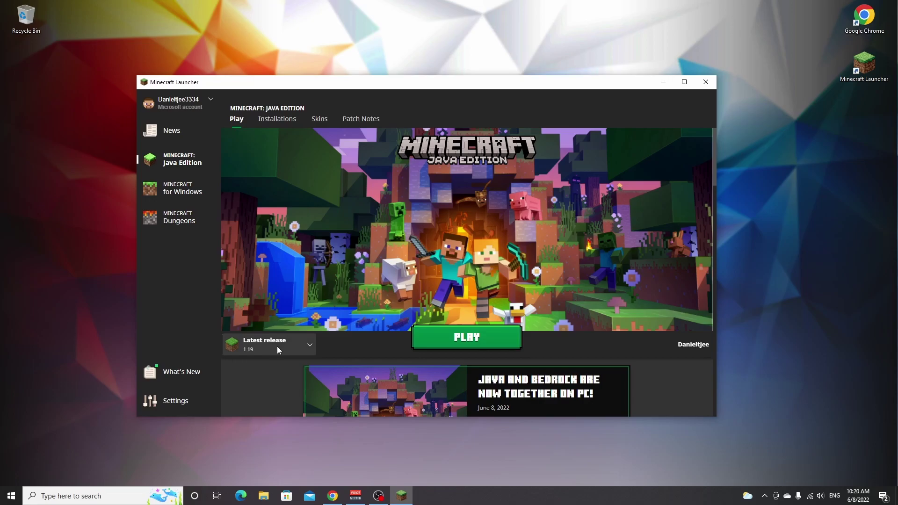
{"action": "left_click", "coordinate": [467, 339]}
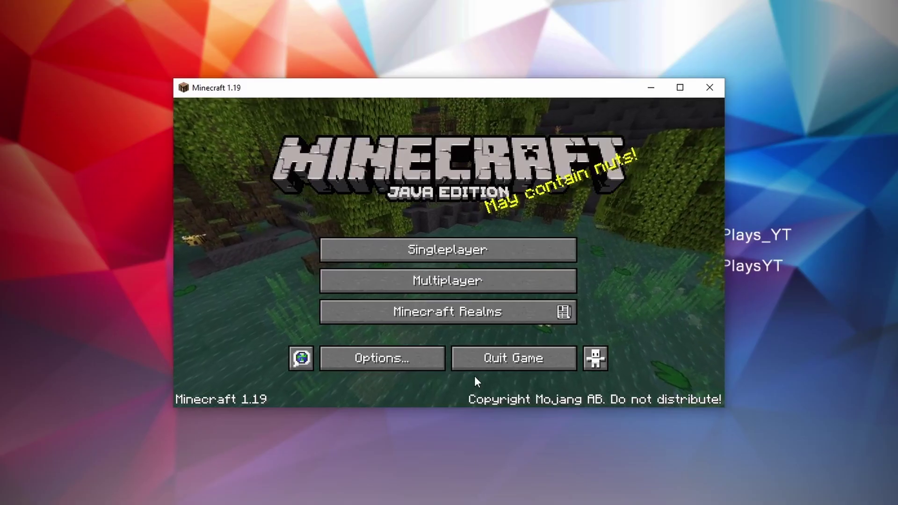
{"action": "left_click", "coordinate": [511, 360]}
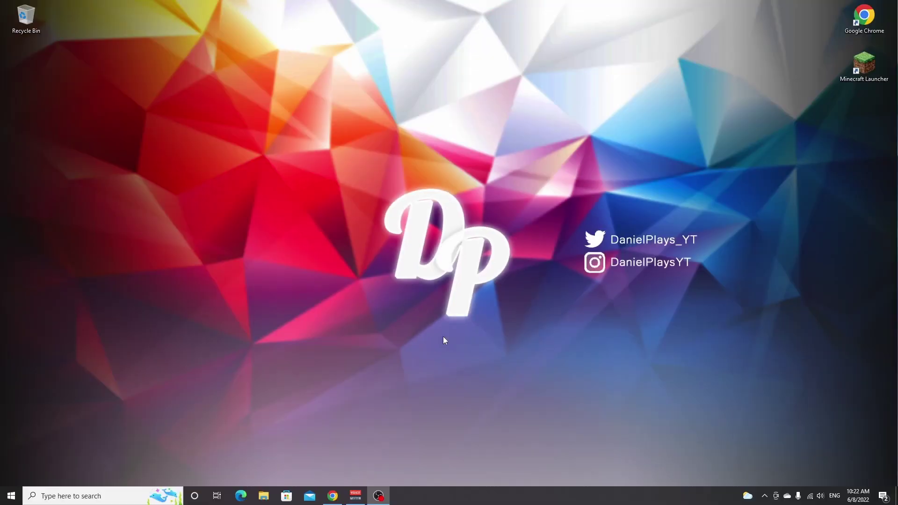
Step: Switch to Chrome and open the guide's Forge Mod loader link for Minecraft 1.19 in a new tab
{"action": "left_click", "coordinate": [332, 495]}
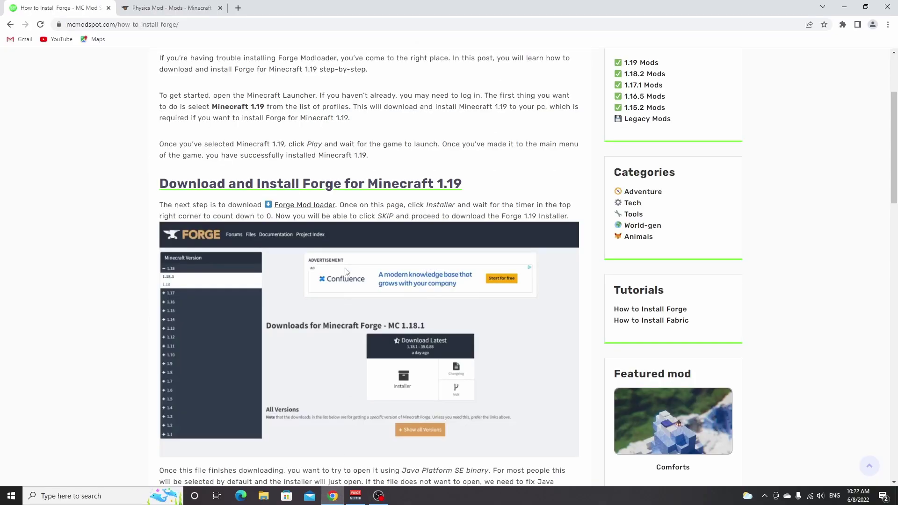
{"action": "scroll", "coordinate": [356, 247], "scroll_direction": "up", "scroll_amount": 1}
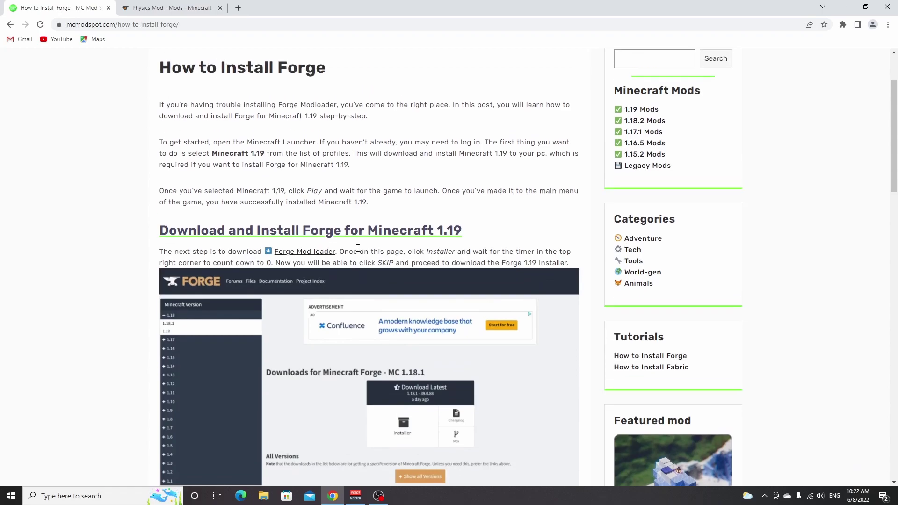
{"action": "scroll", "coordinate": [360, 251], "scroll_direction": "up", "scroll_amount": 1}
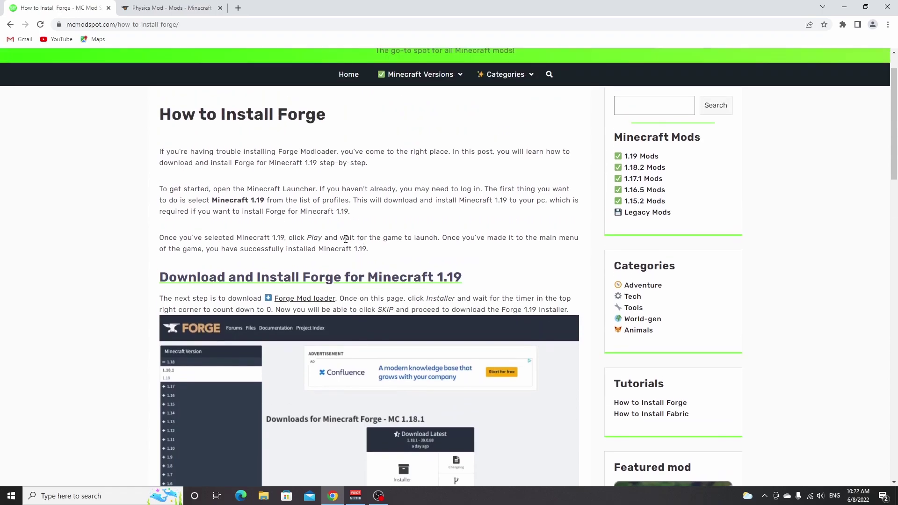
{"action": "scroll", "coordinate": [346, 239], "scroll_direction": "down", "scroll_amount": 1}
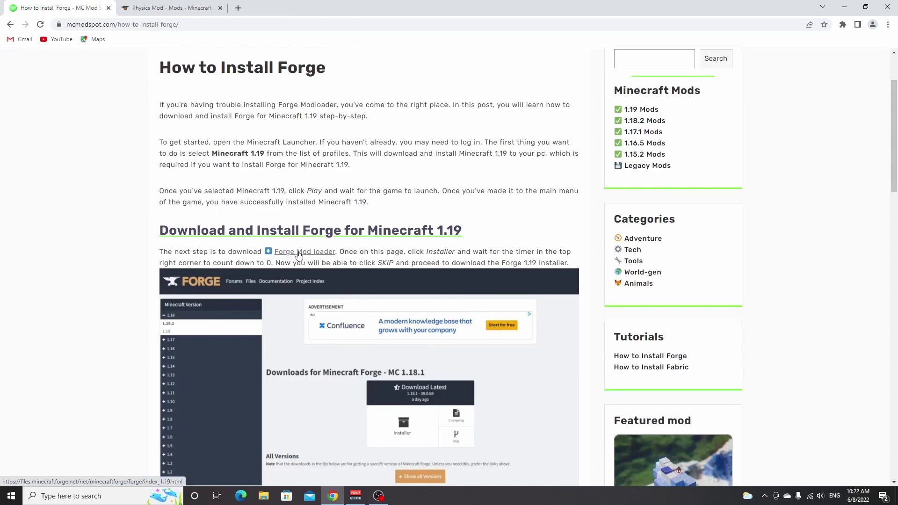
{"action": "right_click", "coordinate": [298, 254]}
{"action": "left_click", "coordinate": [320, 262]}
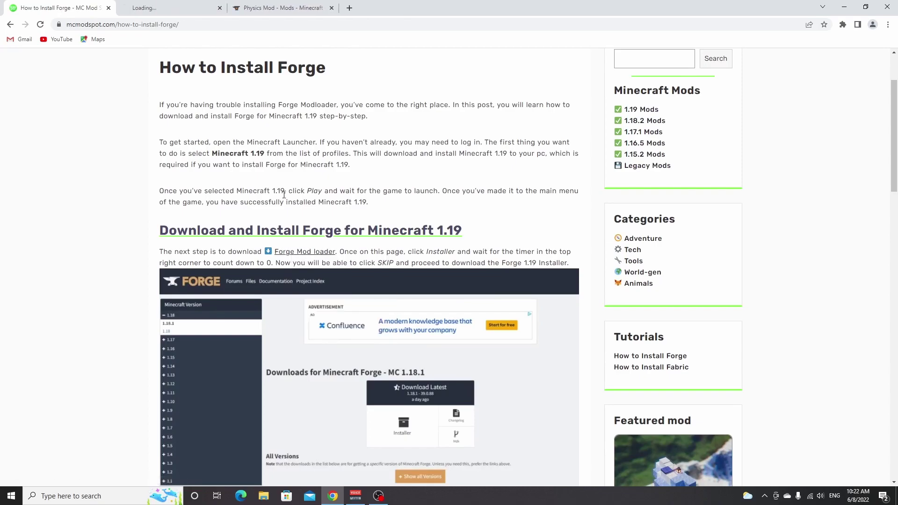
{"action": "left_click", "coordinate": [180, 9]}
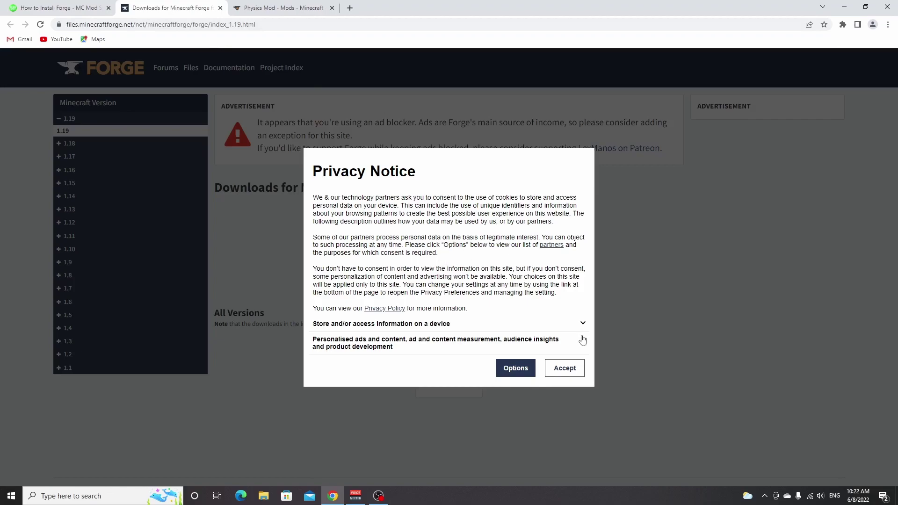
Step: Dismiss the privacy notice, download the latest Forge 1.19 installer past the advertisement page and close that tab
{"action": "left_click", "coordinate": [526, 368]}
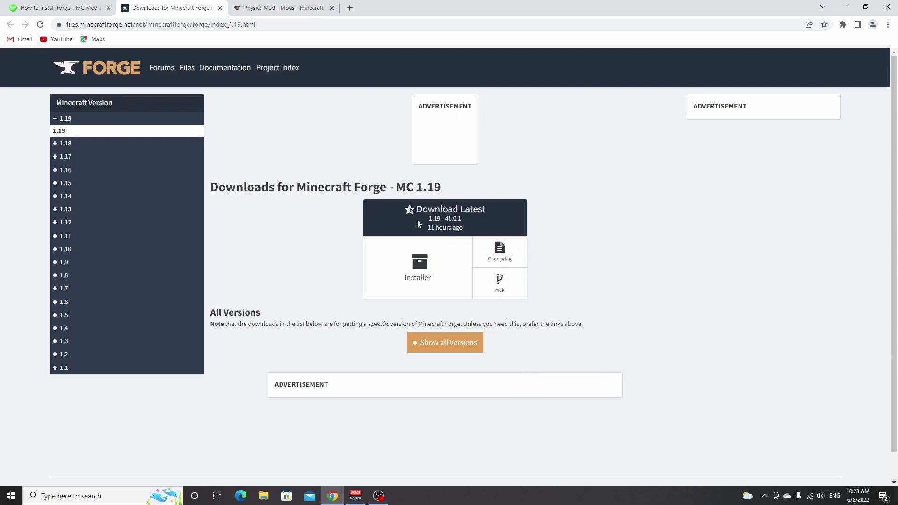
{"action": "left_click", "coordinate": [413, 271]}
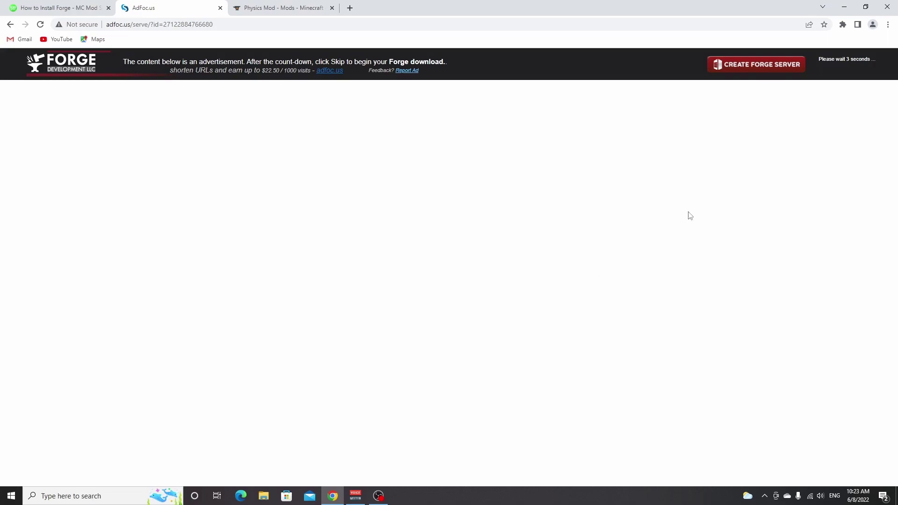
{"action": "left_click", "coordinate": [847, 68]}
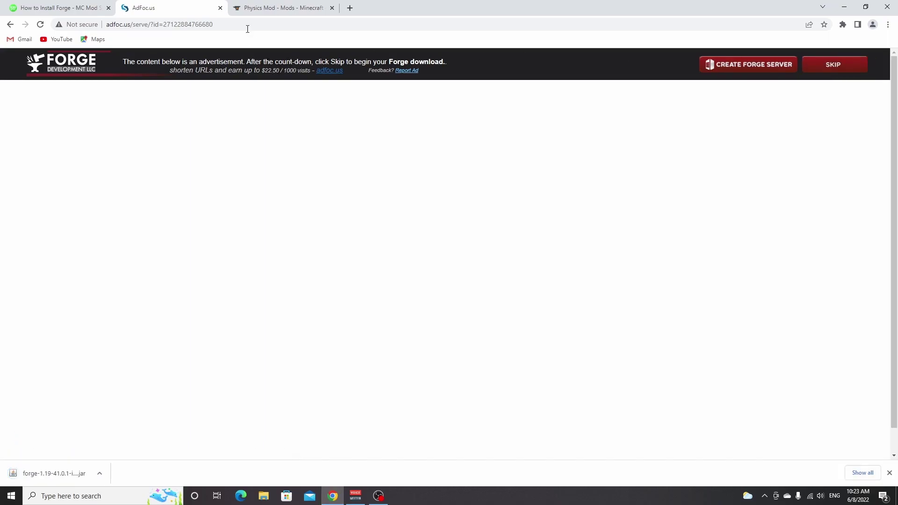
{"action": "left_click", "coordinate": [221, 9]}
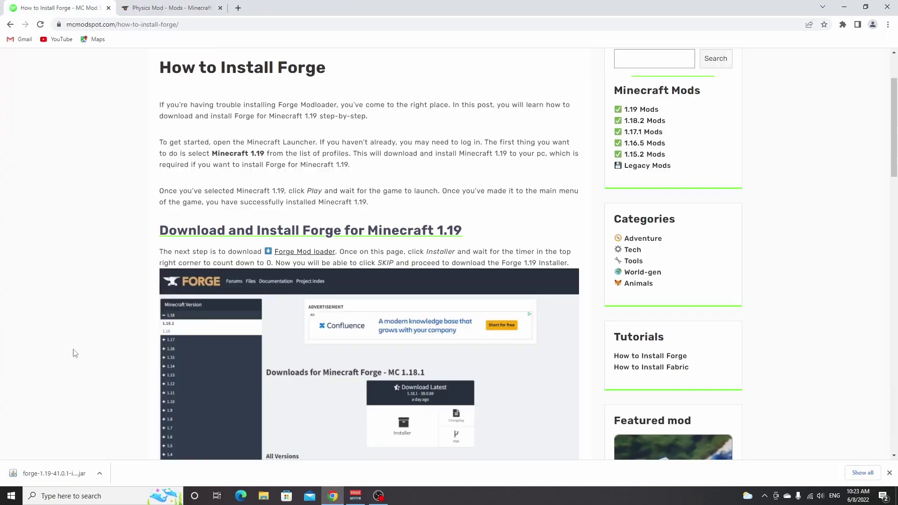
Step: Check the downloaded Forge installer and read the guide's section on fixing jar files with Jarfix and Java
{"action": "left_click", "coordinate": [30, 472]}
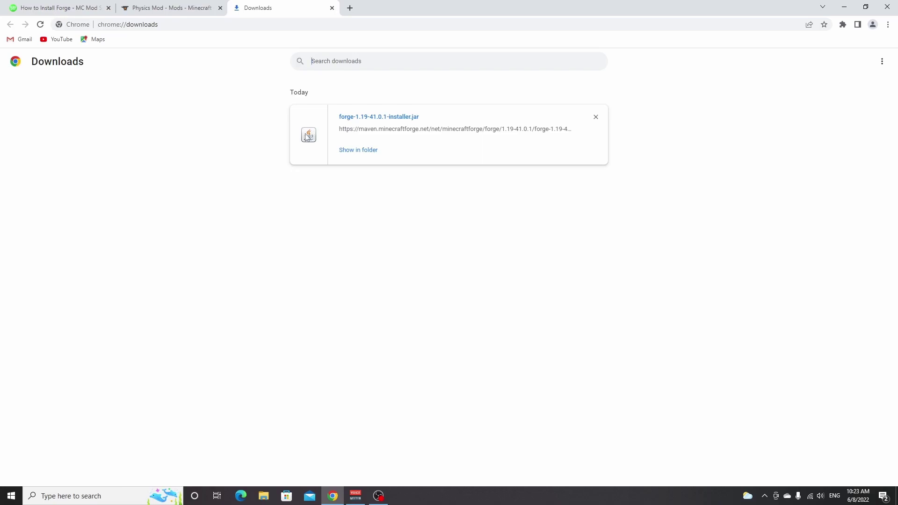
{"action": "left_click", "coordinate": [64, 7]}
{"action": "scroll", "coordinate": [132, 206], "scroll_direction": "down", "scroll_amount": 7}
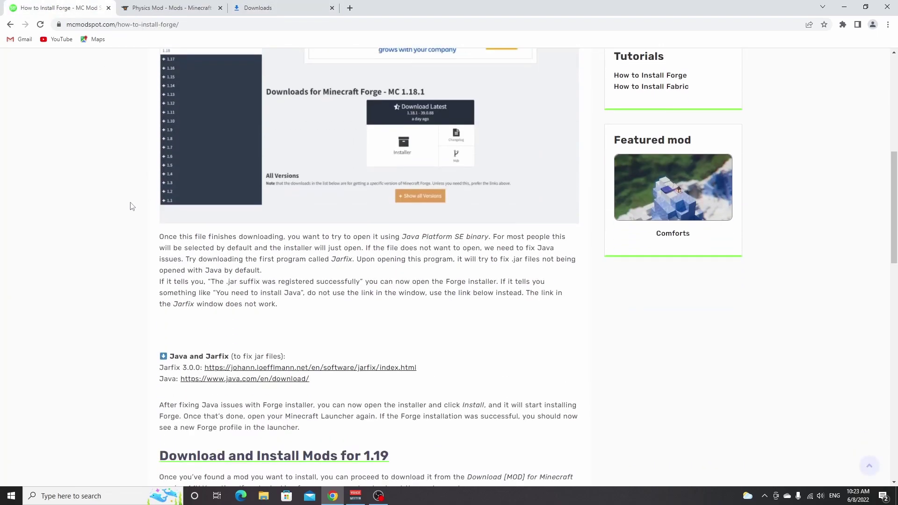
{"action": "scroll", "coordinate": [133, 206], "scroll_direction": "down", "scroll_amount": 1}
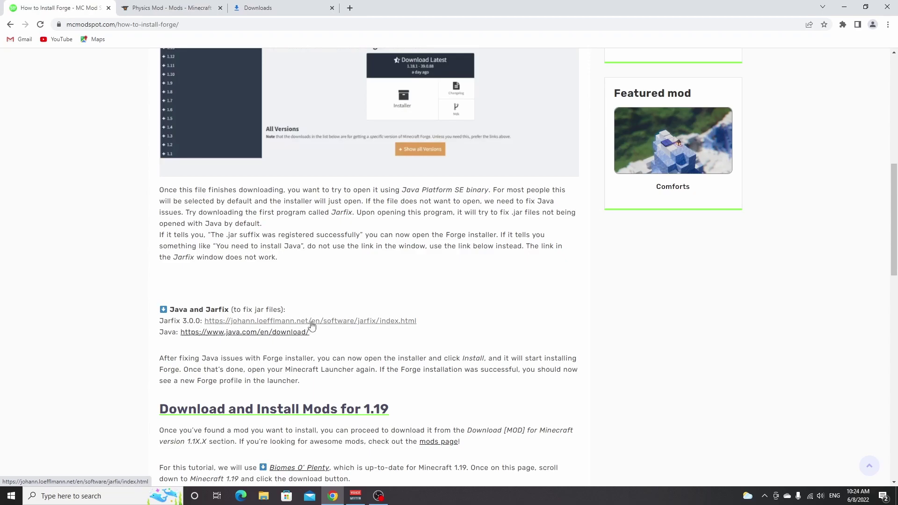
Step: Install the Forge 1.19-41.0.1 client from the downloaded installer into the default Minecraft folder
{"action": "left_click", "coordinate": [284, 5]}
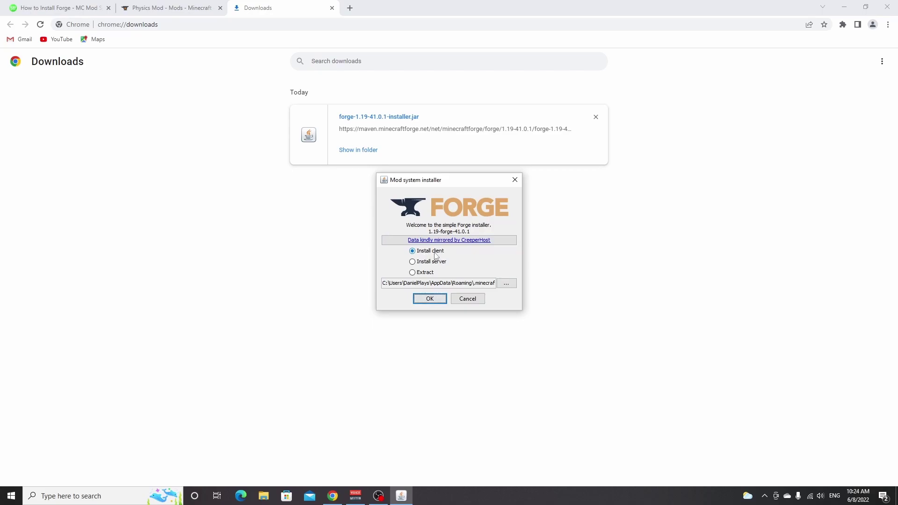
{"action": "left_click", "coordinate": [430, 299]}
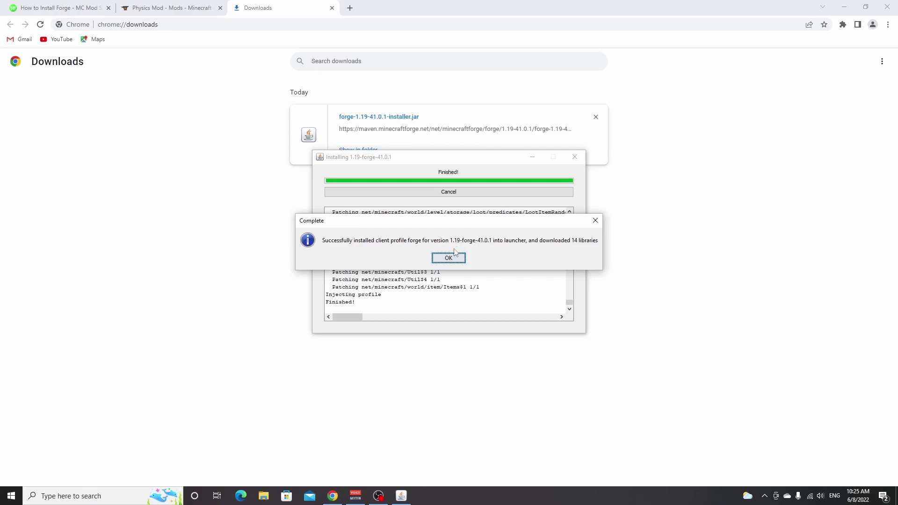
{"action": "left_click", "coordinate": [449, 258]}
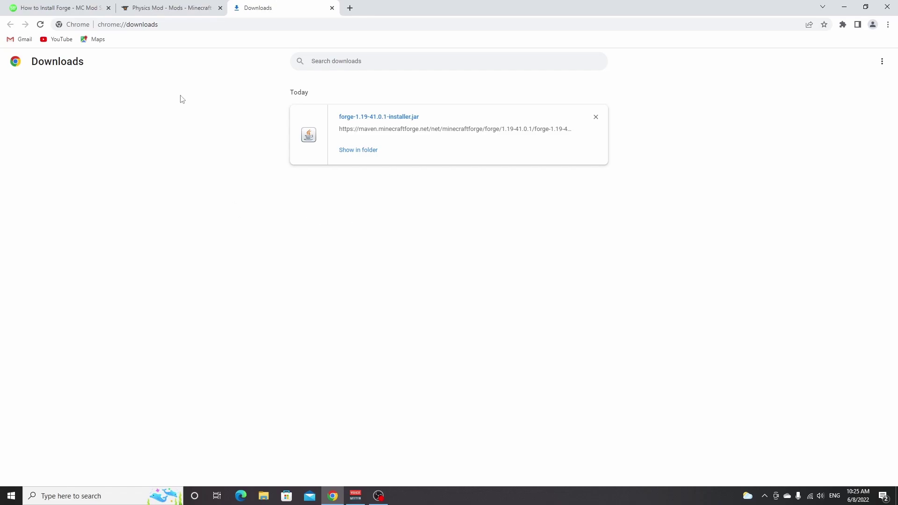
Step: Download Physics 2.7.6 (Forge - 1.19) from the Physics Mod page on CurseForge and place its jar file on the desktop
{"action": "left_click", "coordinate": [169, 7]}
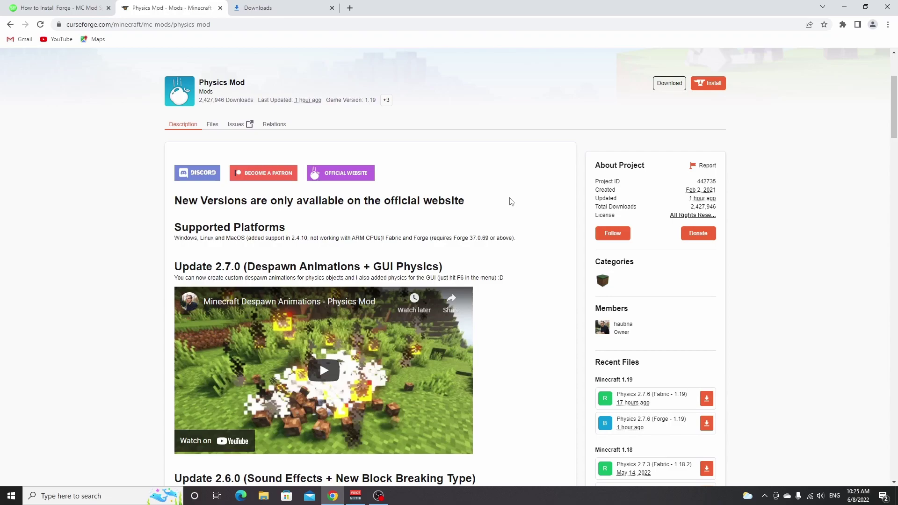
{"action": "scroll", "coordinate": [511, 201], "scroll_direction": "down", "scroll_amount": 2}
{"action": "scroll", "coordinate": [512, 200], "scroll_direction": "up", "scroll_amount": 2}
{"action": "scroll", "coordinate": [559, 229], "scroll_direction": "down", "scroll_amount": 2}
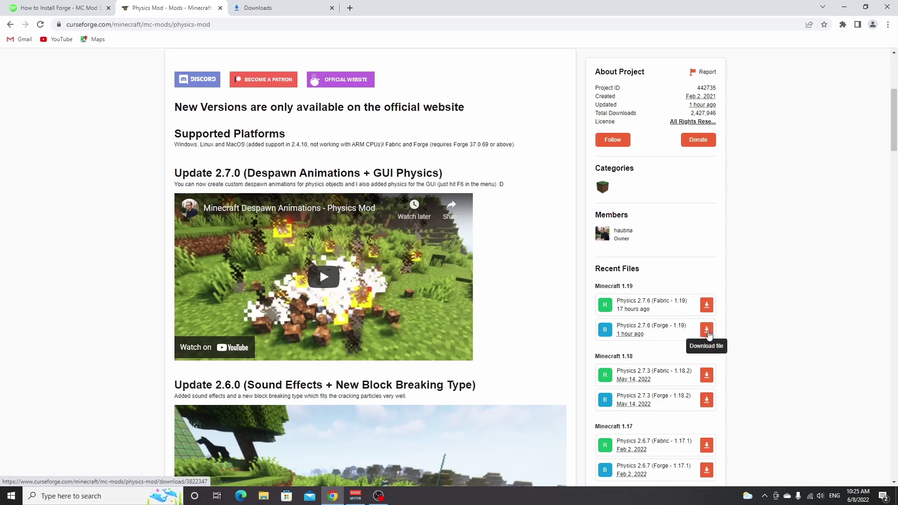
{"action": "left_click", "coordinate": [706, 330]}
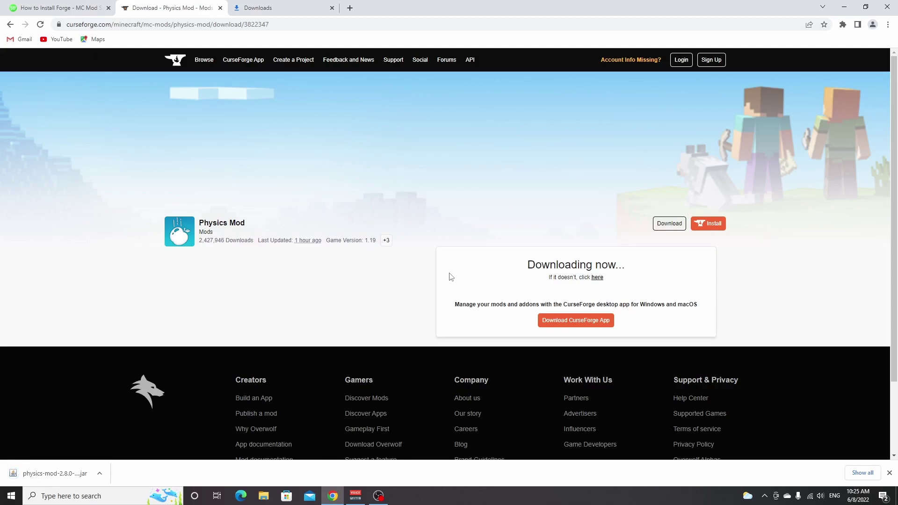
{"action": "left_click_drag", "start_coordinate": [47, 473], "coordinate": [80, 28]}
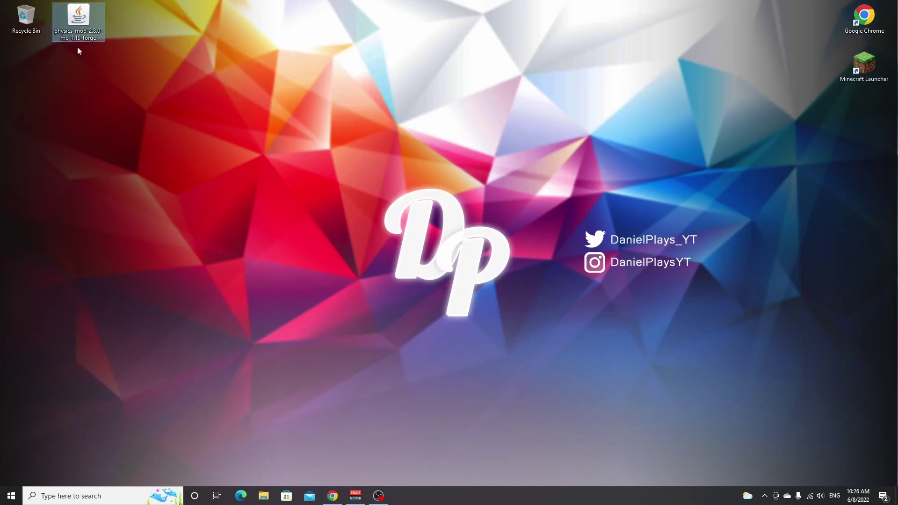
{"action": "left_click", "coordinate": [90, 116]}
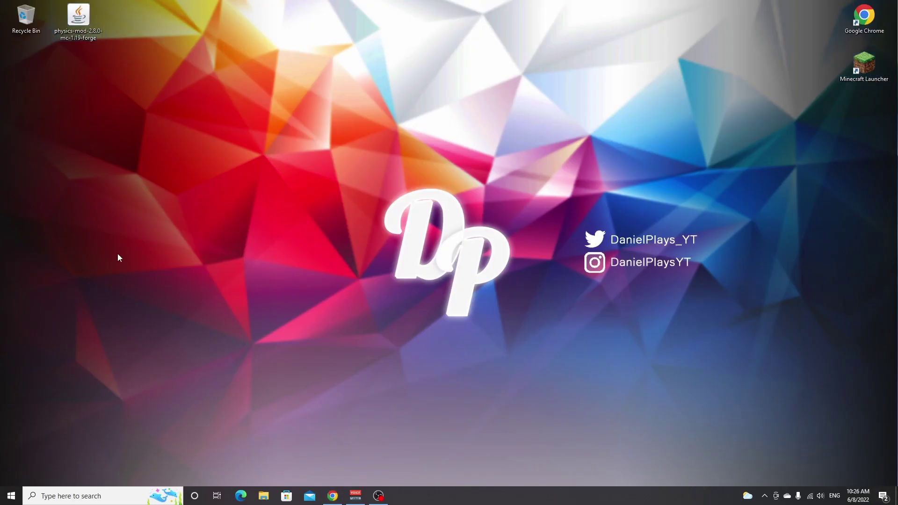
Step: Find the %appdata% folder through the Windows search and open the .minecraft folder inside it
{"action": "left_click", "coordinate": [99, 496]}
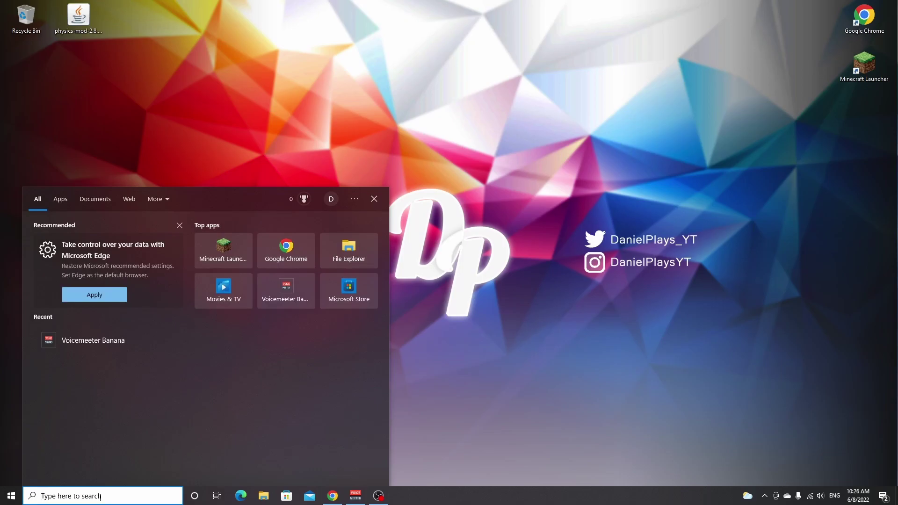
{"action": "type", "text": "%appad"}
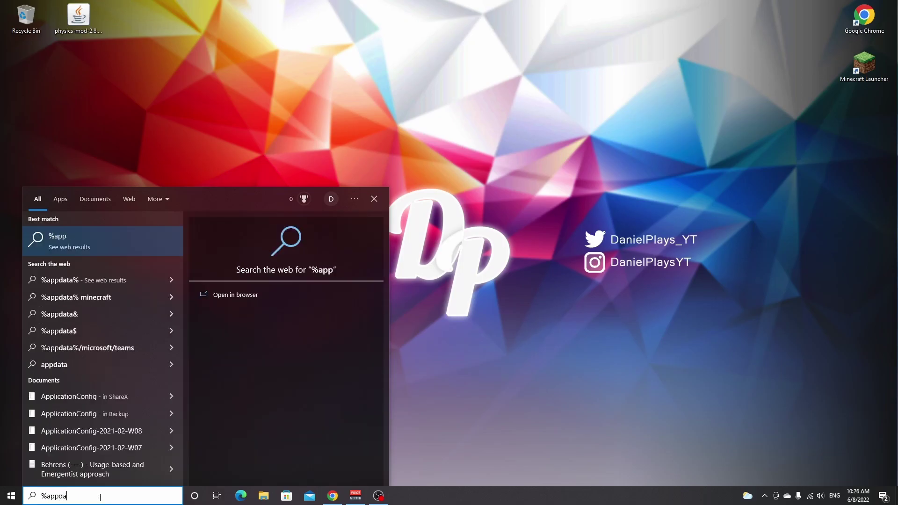
{"action": "type", "text": "ta%"}
{"action": "key", "text": "Return"}
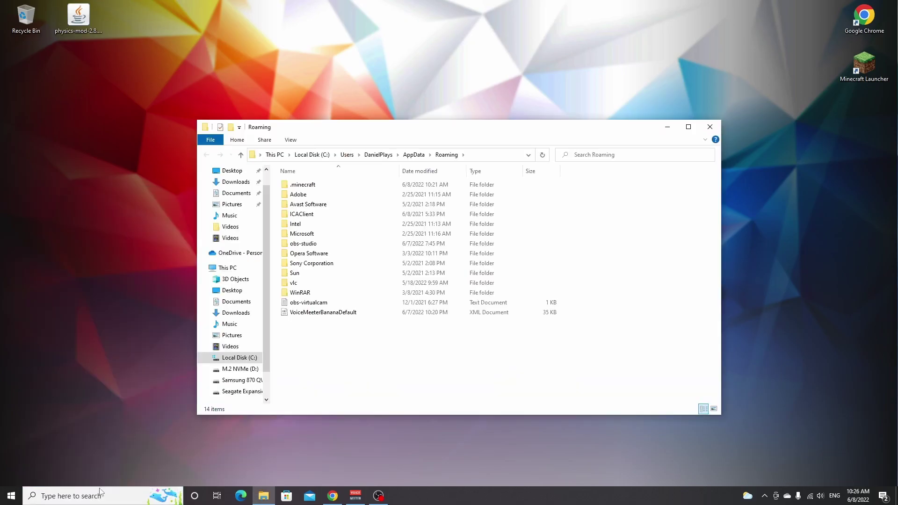
{"action": "double_click", "coordinate": [329, 186]}
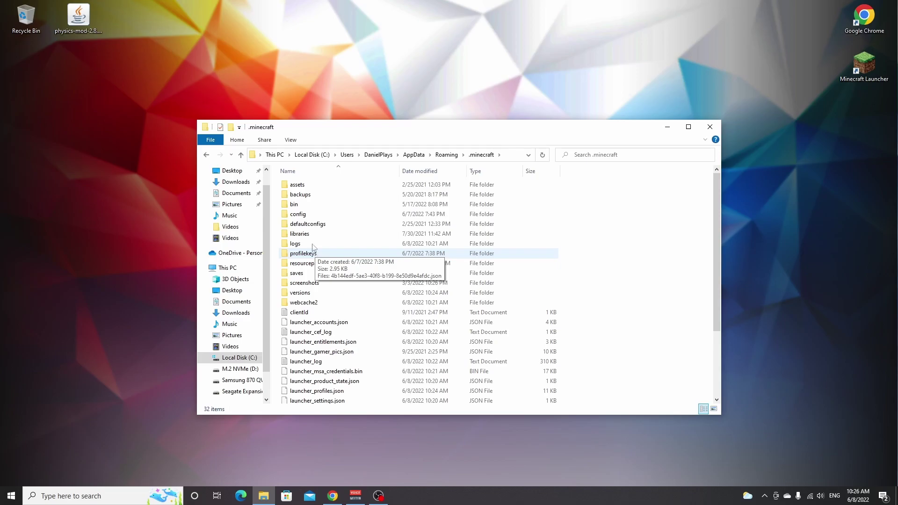
Step: Create a folder named mods inside the .minecraft folder
{"action": "right_click", "coordinate": [590, 250]}
{"action": "mouse_move", "coordinate": [664, 359]}
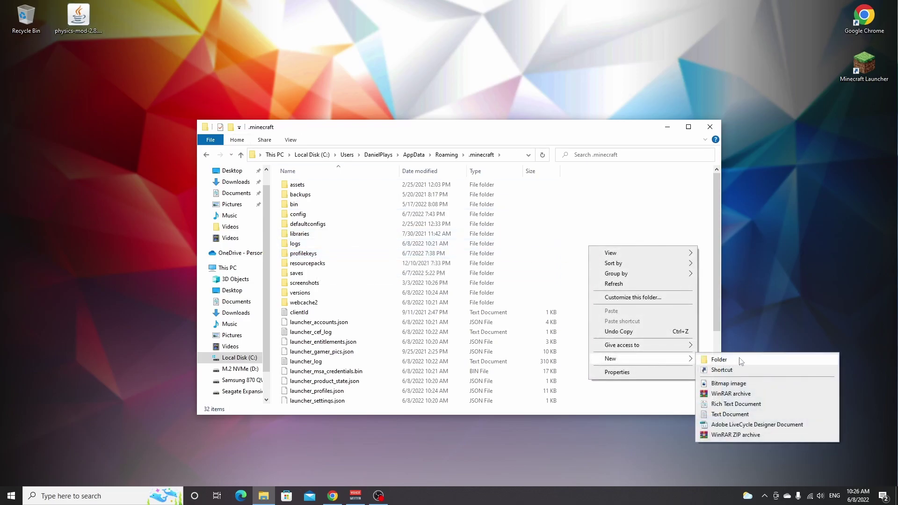
{"action": "left_click", "coordinate": [740, 361]}
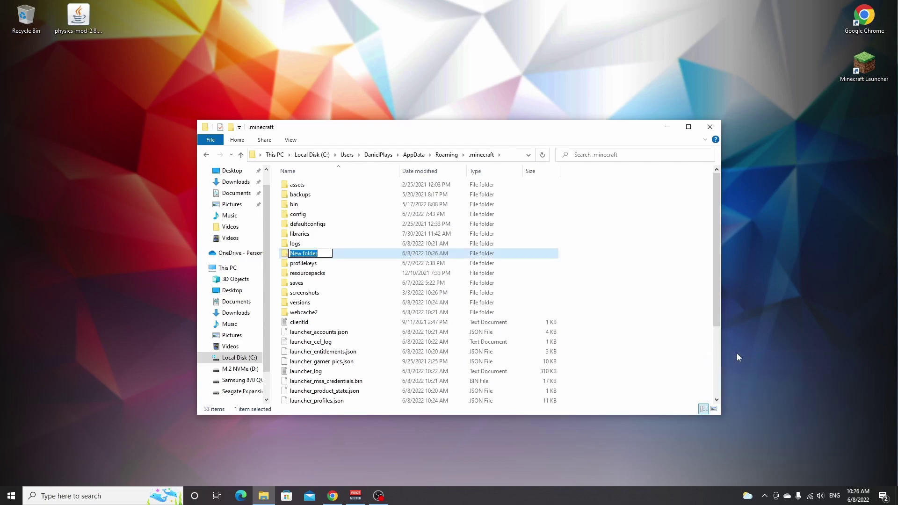
{"action": "type", "text": "mods"}
{"action": "key", "text": "Return"}
Step: Move the physics mod jar from the desktop into the mods folder and close the folder window
{"action": "double_click", "coordinate": [348, 254]}
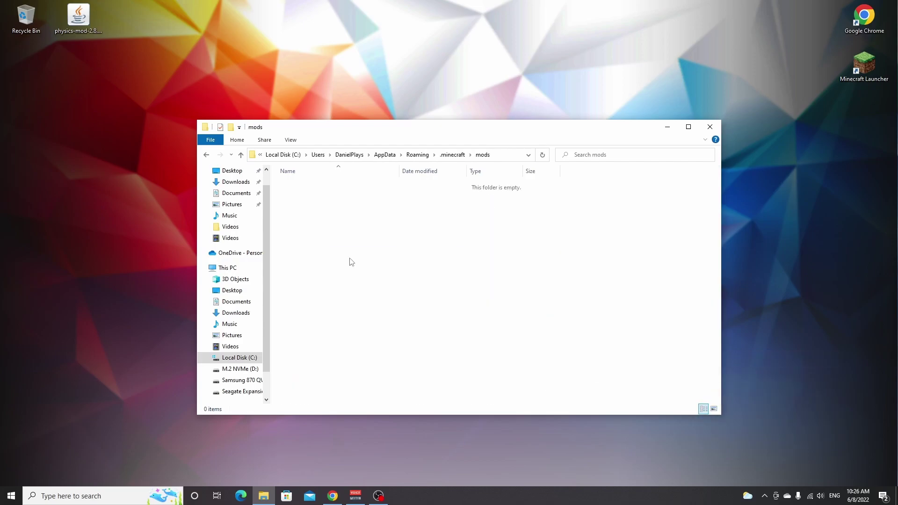
{"action": "left_click_drag", "start_coordinate": [84, 21], "coordinate": [337, 210]}
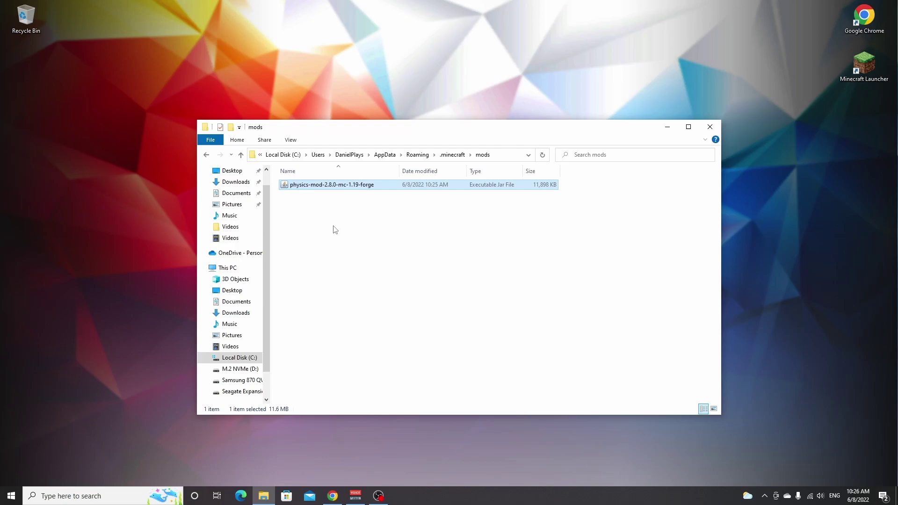
{"action": "left_click", "coordinate": [710, 127]}
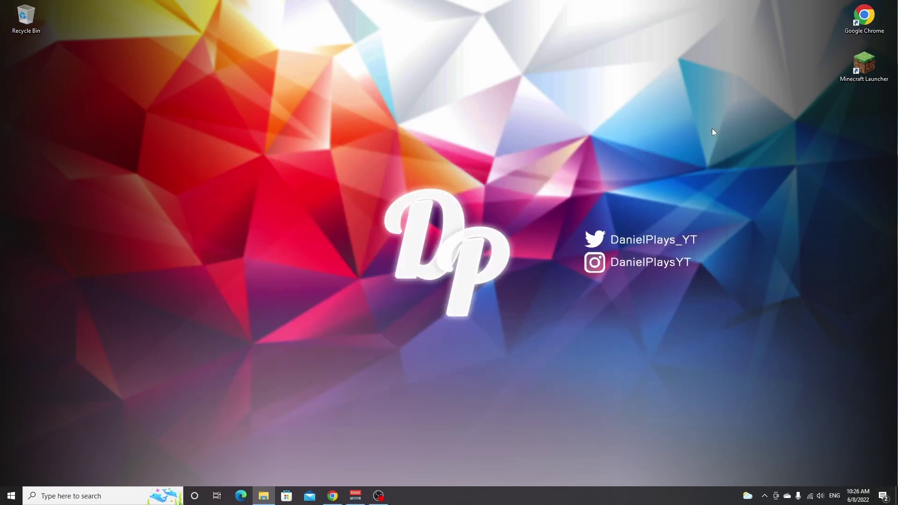
Step: Open the Minecraft Launcher and launch the 1.19-forge-41.0.1 installation, accepting the modded-play risks and turning off further warnings for it
{"action": "double_click", "coordinate": [862, 63]}
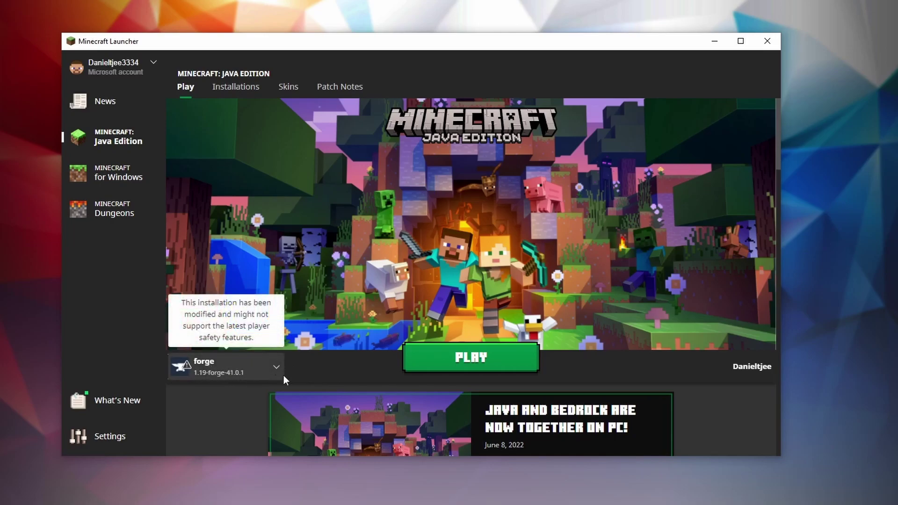
{"action": "left_click", "coordinate": [235, 89]}
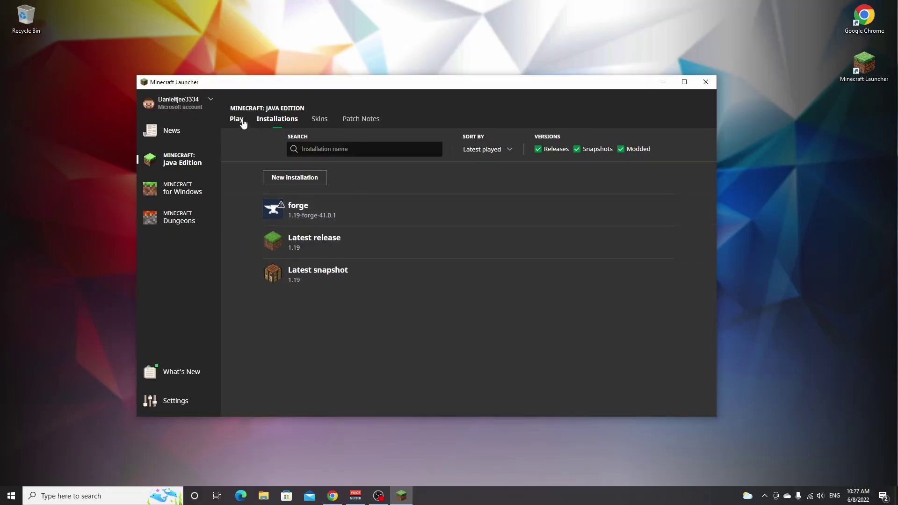
{"action": "left_click", "coordinate": [185, 86]}
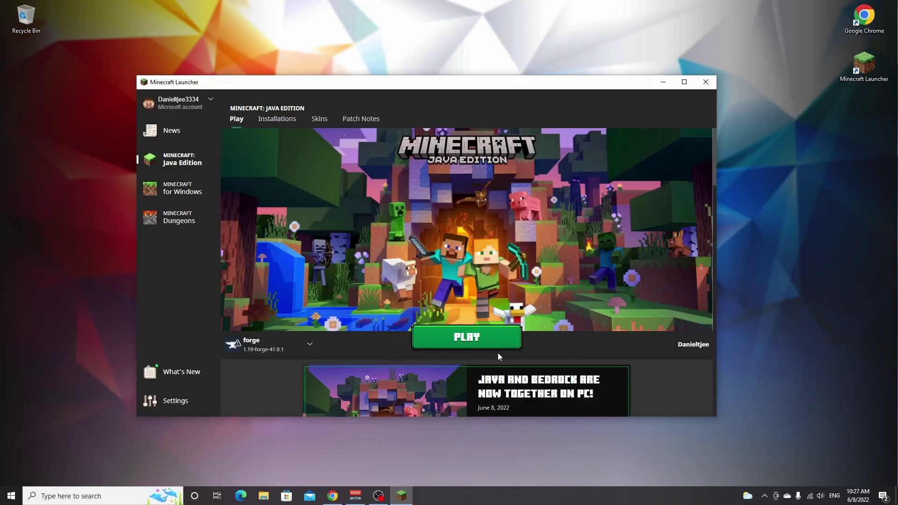
{"action": "left_click", "coordinate": [467, 338]}
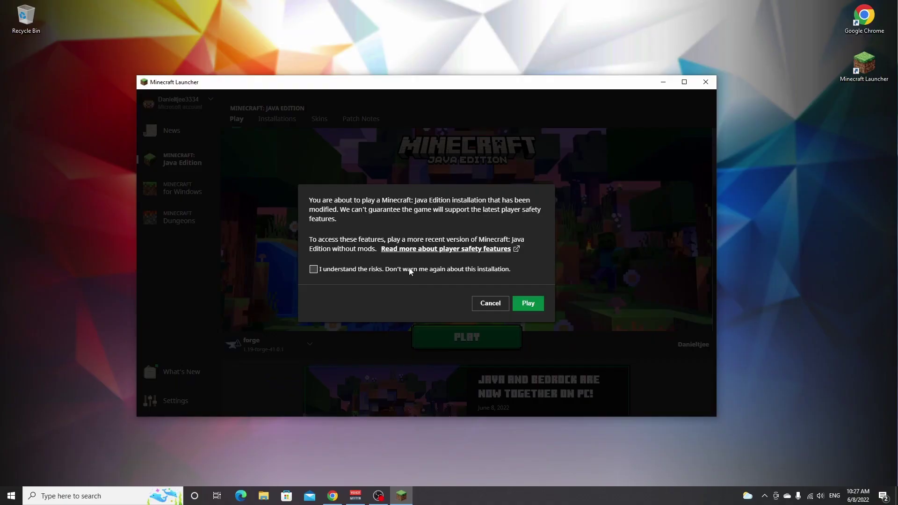
{"action": "left_click", "coordinate": [410, 270]}
{"action": "left_click", "coordinate": [528, 305]}
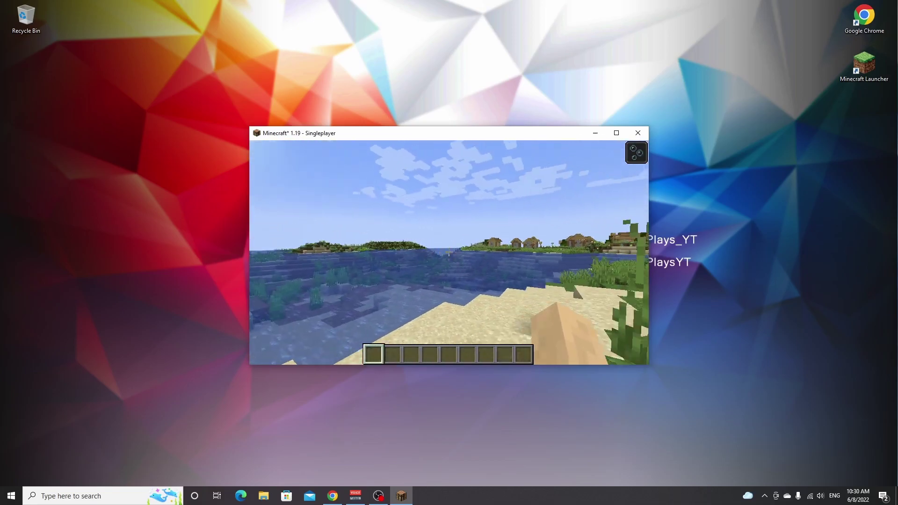
Step: Check the in-game options for the Physics Settings entry and return to the world
{"action": "key", "text": "Escape"}
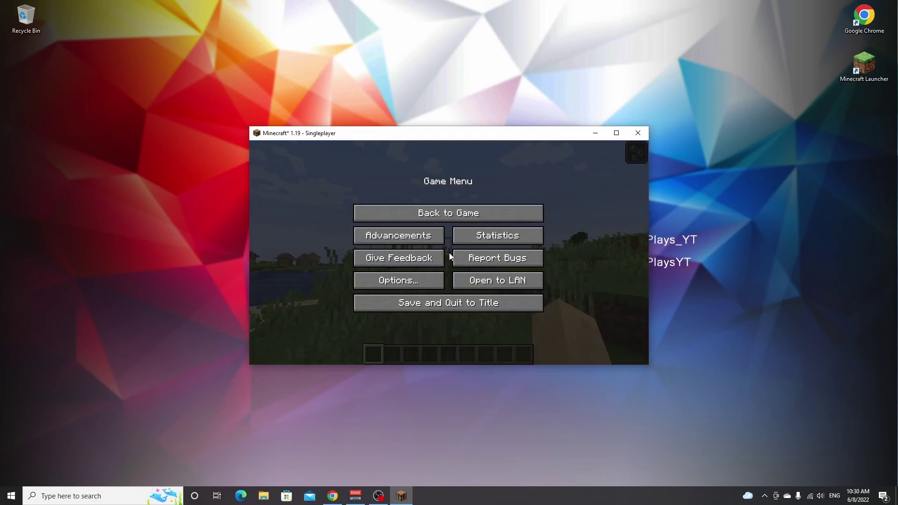
{"action": "left_click", "coordinate": [416, 275]}
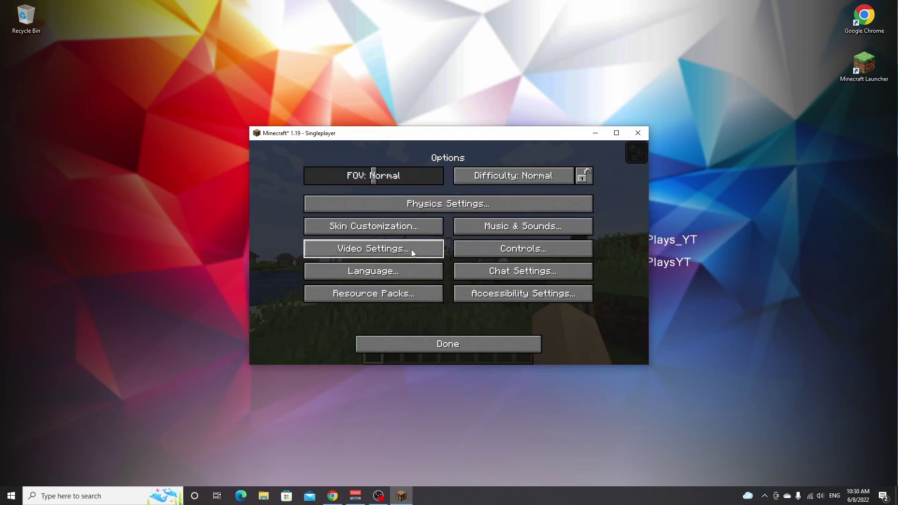
{"action": "left_click", "coordinate": [446, 342]}
{"action": "key", "text": "Escape"}
Step: Walk along the grassy shore and break several sand and dirt blocks to test the block physics
{"action": "key", "text": "w"}
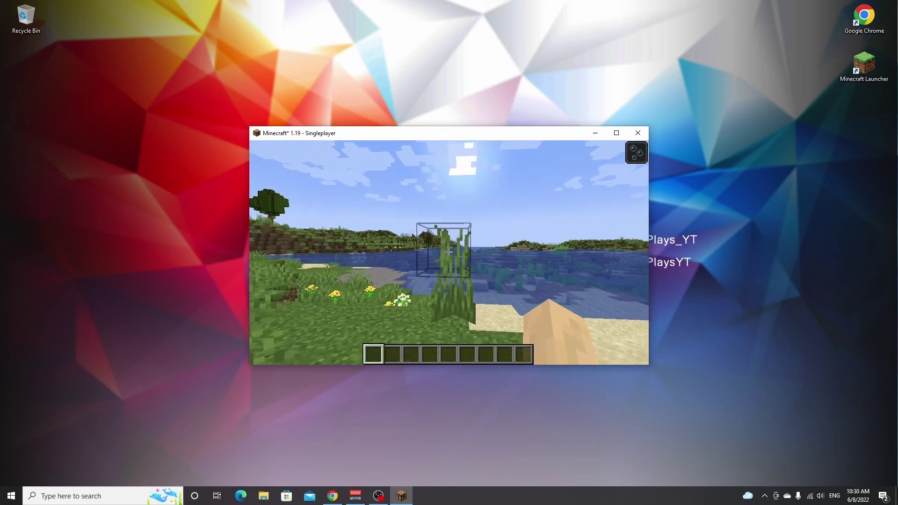
{"action": "key", "text": "w"}
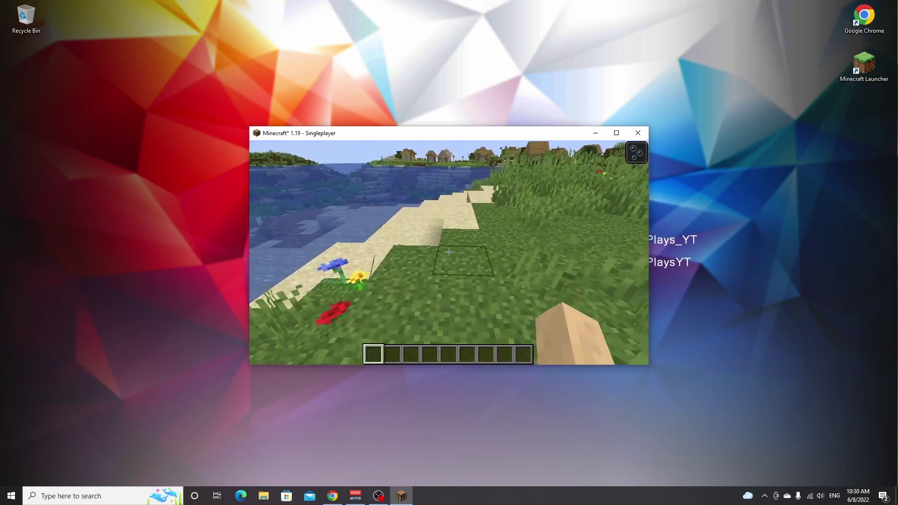
{"action": "left_click", "coordinate": [449, 253]}
{"action": "left_click", "coordinate": [449, 253]}
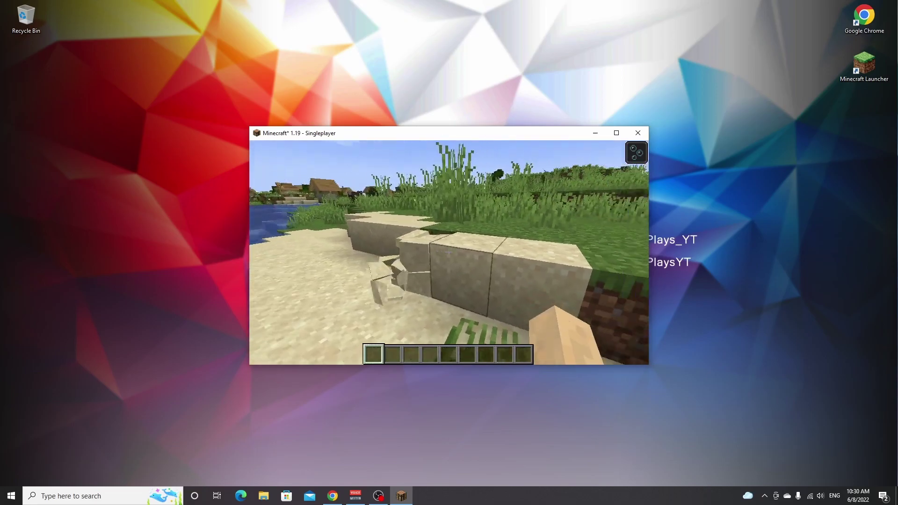
{"action": "left_click", "coordinate": [449, 253]}
{"action": "left_click", "coordinate": [449, 253]}
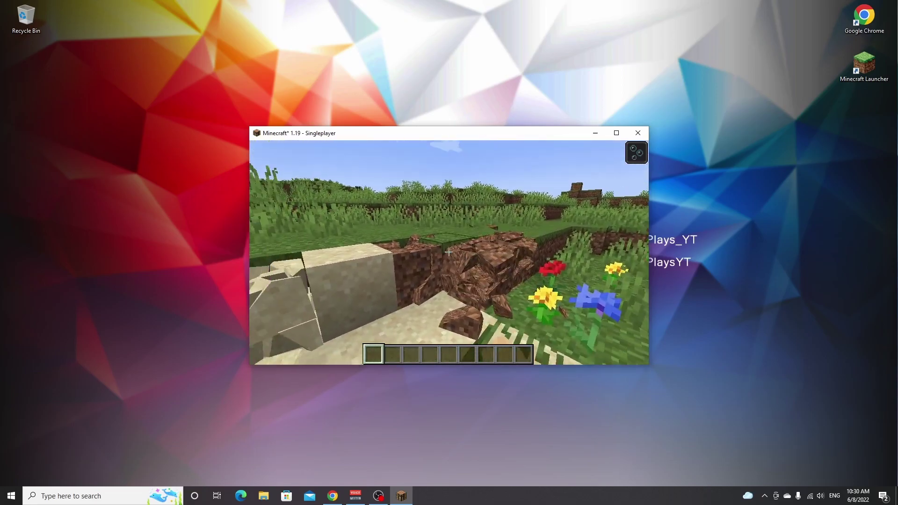